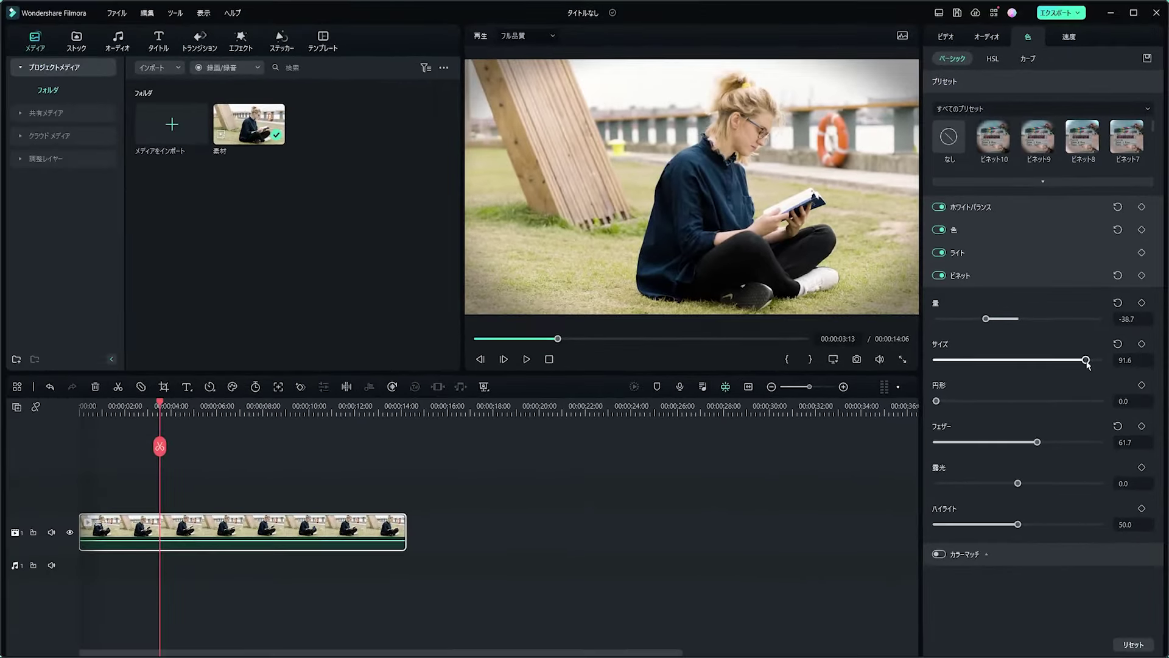
# Step: Adjust the clip's vignette size to about 91
pyautogui.moveTo(1086, 361); pyautogui.dragTo(1085, 363)
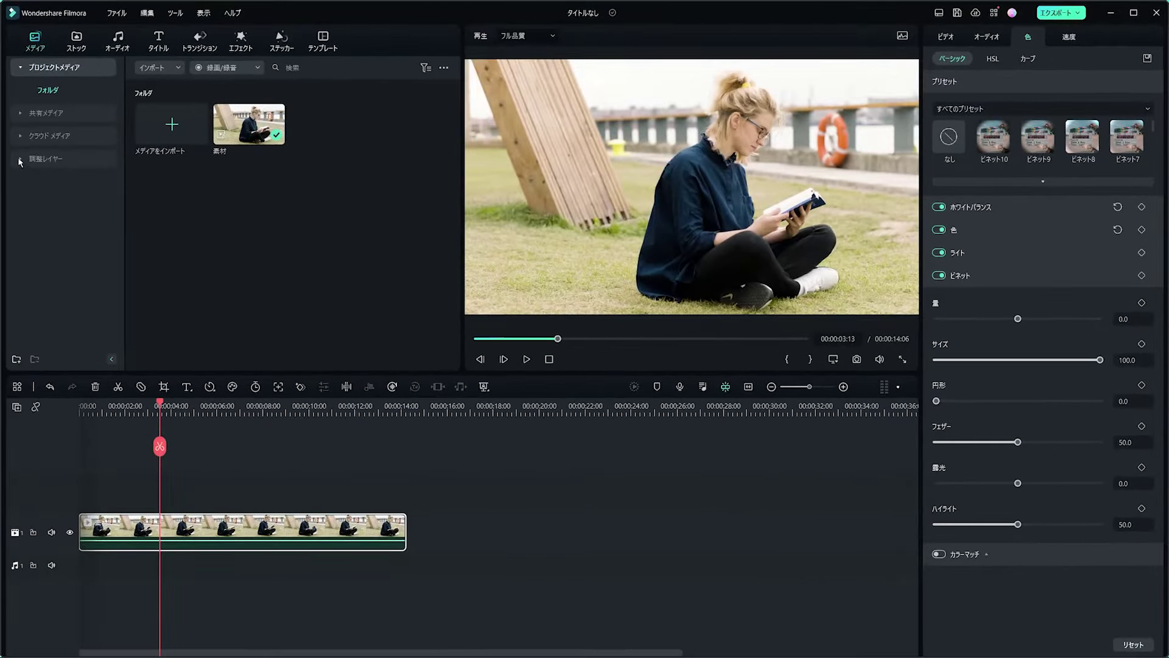
# Step: Add an adjustment layer above the video clip, extend it to the clip's end, and try a color adjustment on it
pyautogui.click(36, 158)
pyautogui.moveTo(282, 207); pyautogui.dragTo(149, 464)
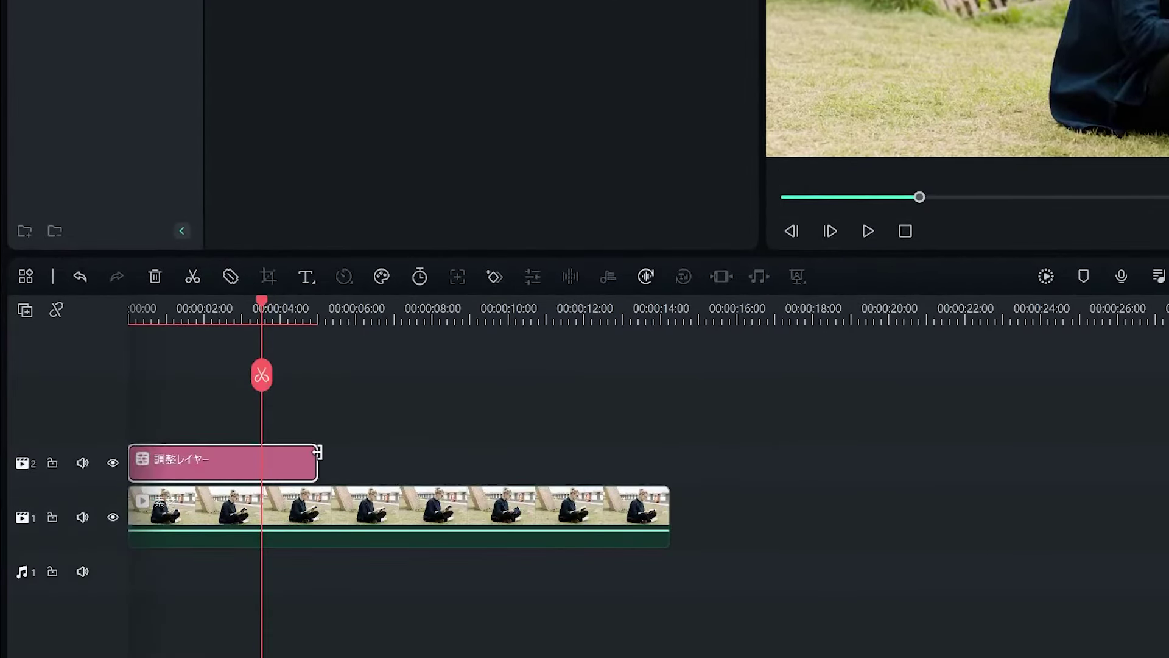
pyautogui.moveTo(318, 456); pyautogui.dragTo(667, 468)
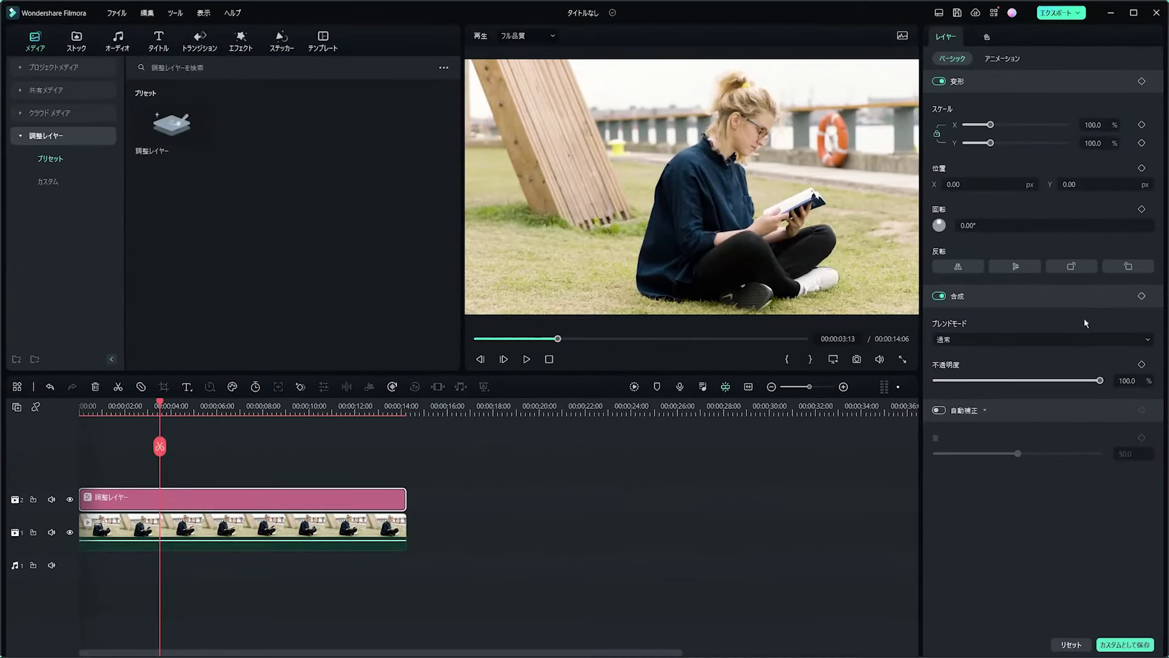
pyautogui.click(986, 36)
pyautogui.moveTo(1013, 278)
pyautogui.mouseDown()
pyautogui.moveTo(1044, 281)
pyautogui.moveTo(981, 278)
pyautogui.moveTo(1015, 281)
pyautogui.moveTo(996, 280)
pyautogui.mouseUp()
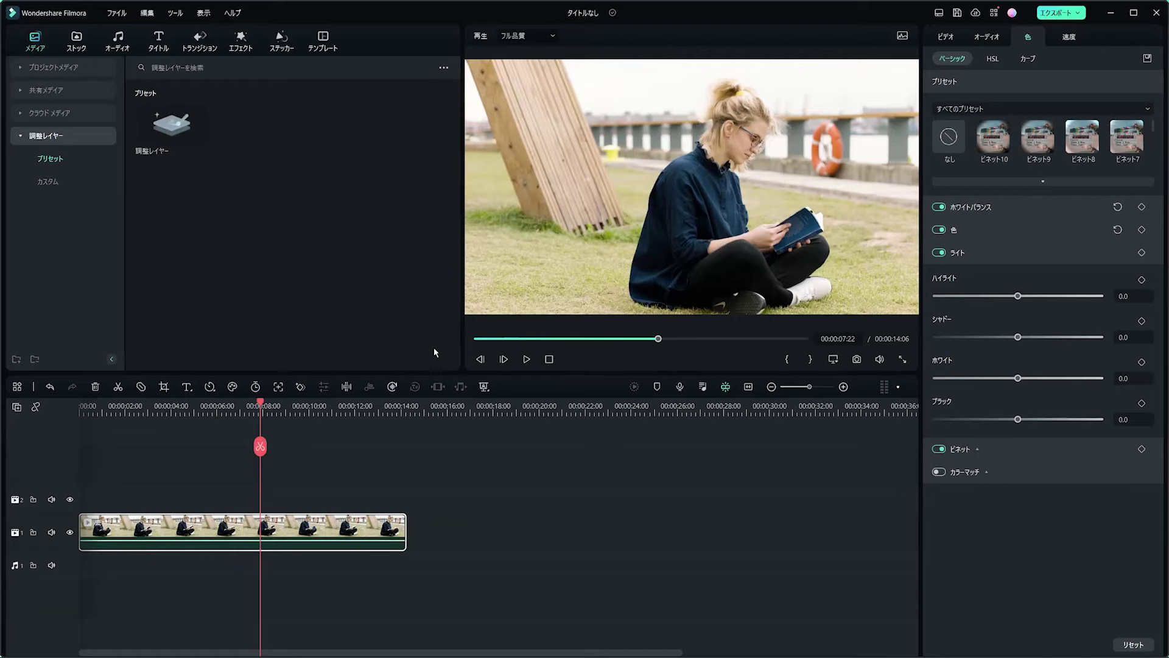
# Step: Show the histogram over the preview and shape the clip's luminance curve into a slight S
pyautogui.click(902, 37)
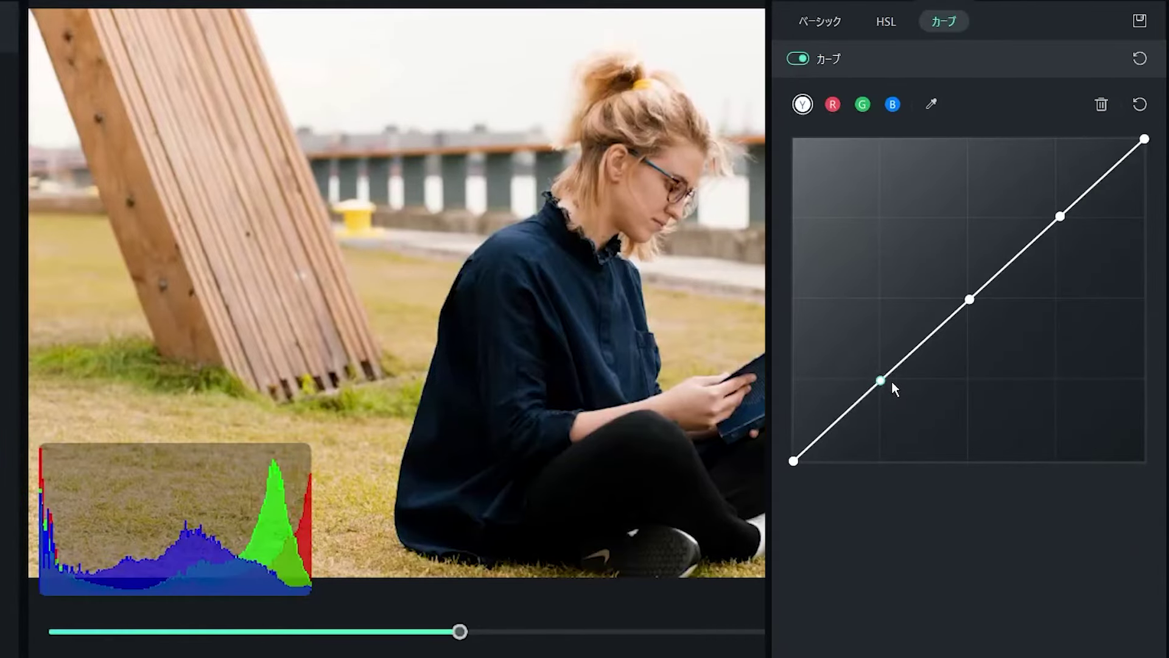
pyautogui.moveTo(1063, 218)
pyautogui.mouseDown()
pyautogui.moveTo(1044, 199)
pyautogui.moveTo(1052, 207)
pyautogui.mouseUp()
pyautogui.moveTo(880, 381)
pyautogui.mouseDown()
pyautogui.moveTo(900, 410)
pyautogui.moveTo(889, 390)
pyautogui.mouseUp()
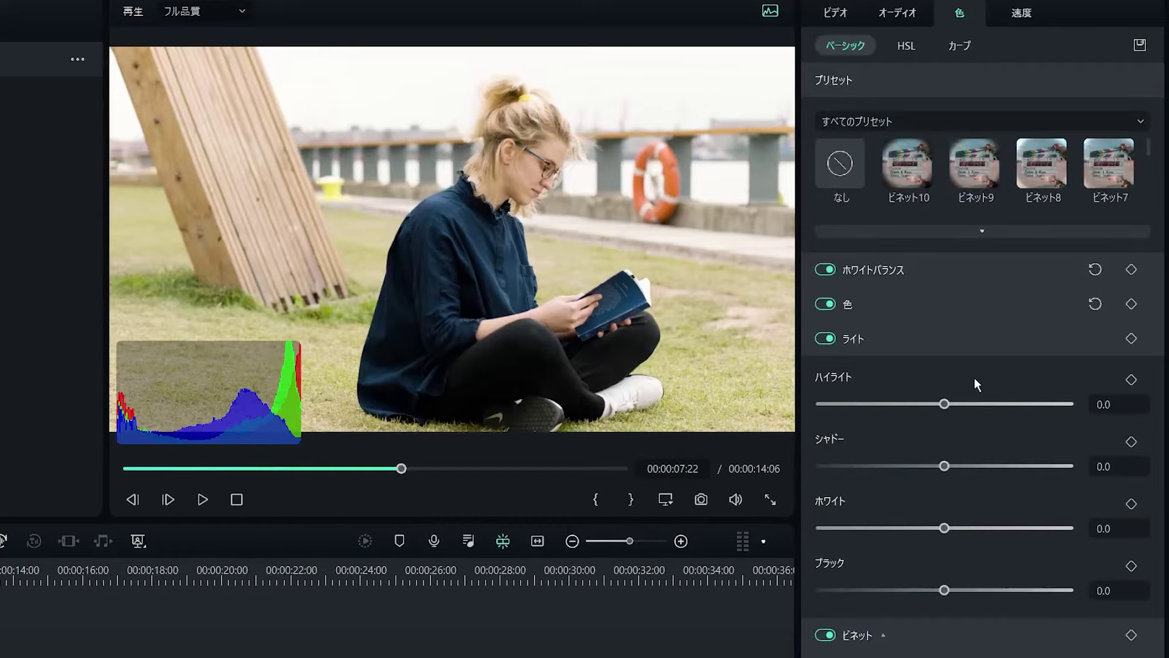
# Step: Set the clip's light values to black -18.5, white -5.2, shadow -31.0 and highlight -2.4
pyautogui.moveTo(944, 589); pyautogui.dragTo(922, 572)
pyautogui.moveTo(943, 527); pyautogui.dragTo(938, 528)
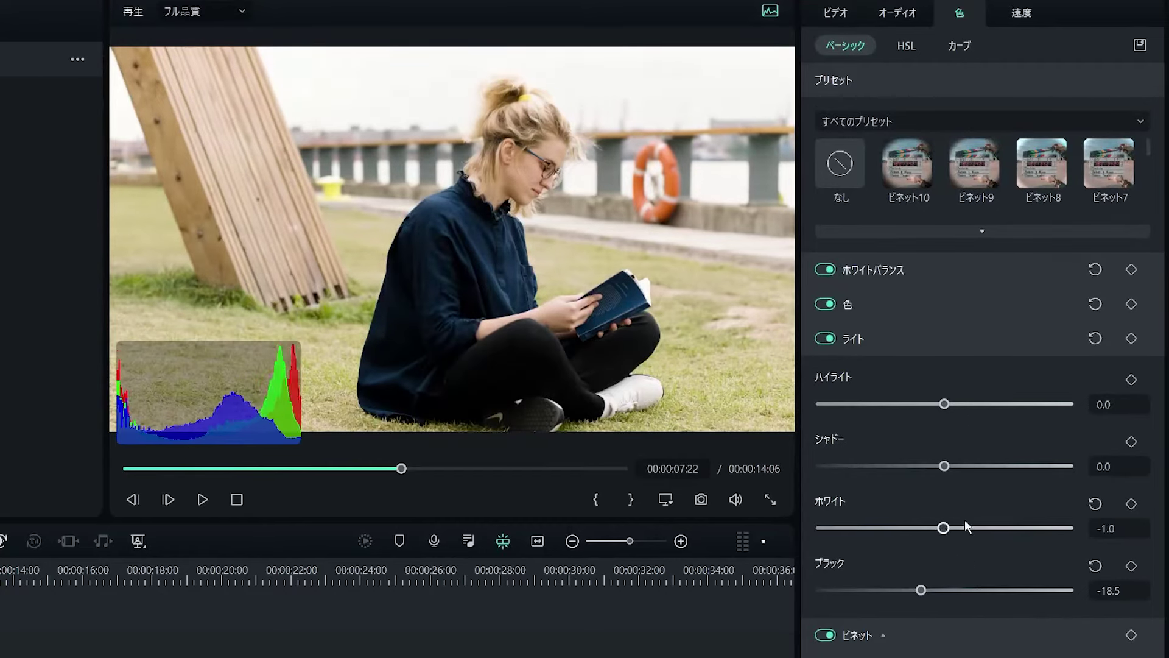
pyautogui.moveTo(944, 466); pyautogui.dragTo(907, 470)
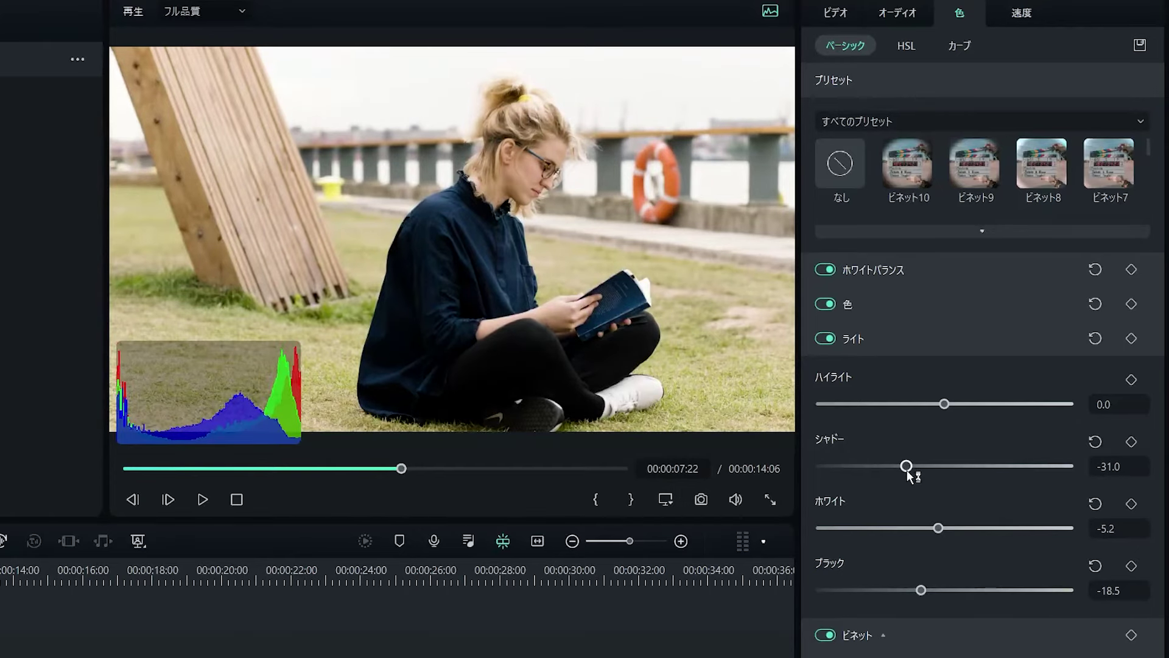
pyautogui.moveTo(954, 402)
pyautogui.mouseDown()
pyautogui.moveTo(995, 403)
pyautogui.moveTo(943, 407)
pyautogui.mouseUp()
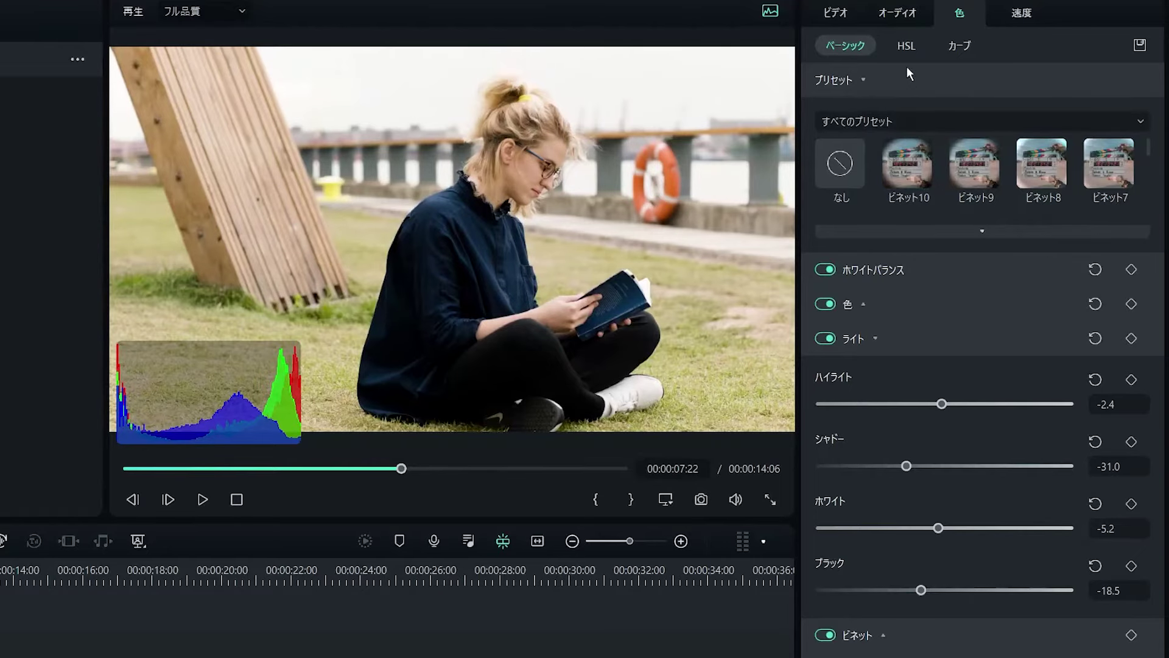
# Step: Adjust the yellow range in HSL to hue -58.9, saturation 61.0 and luminance -24.7
pyautogui.click(906, 48)
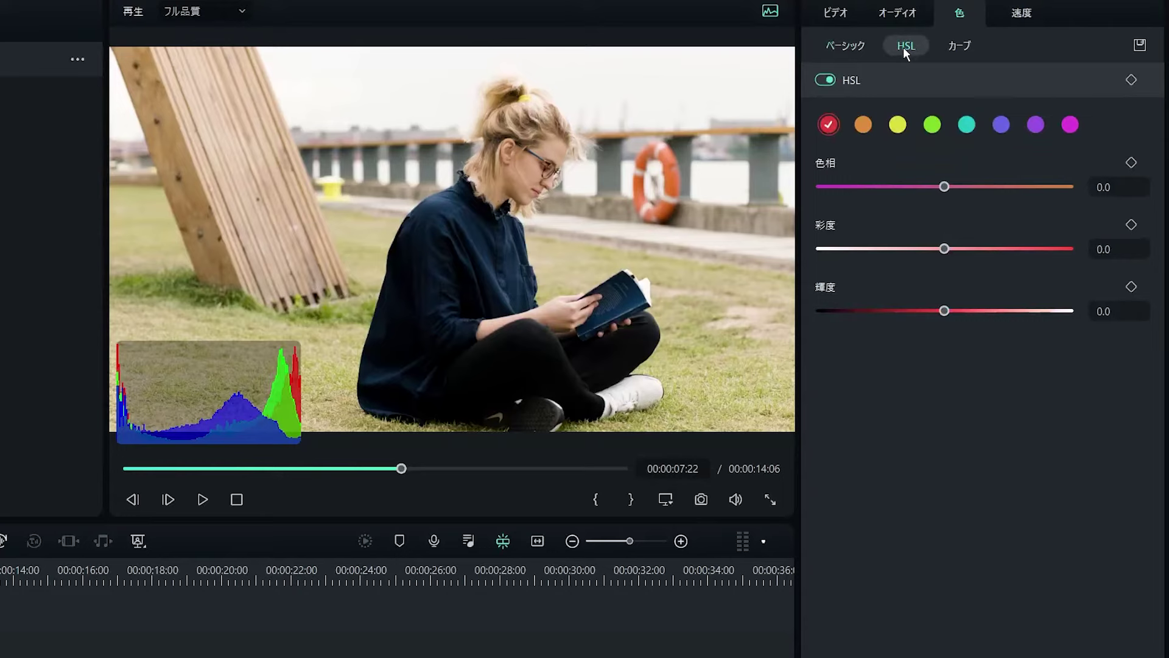
pyautogui.click(897, 124)
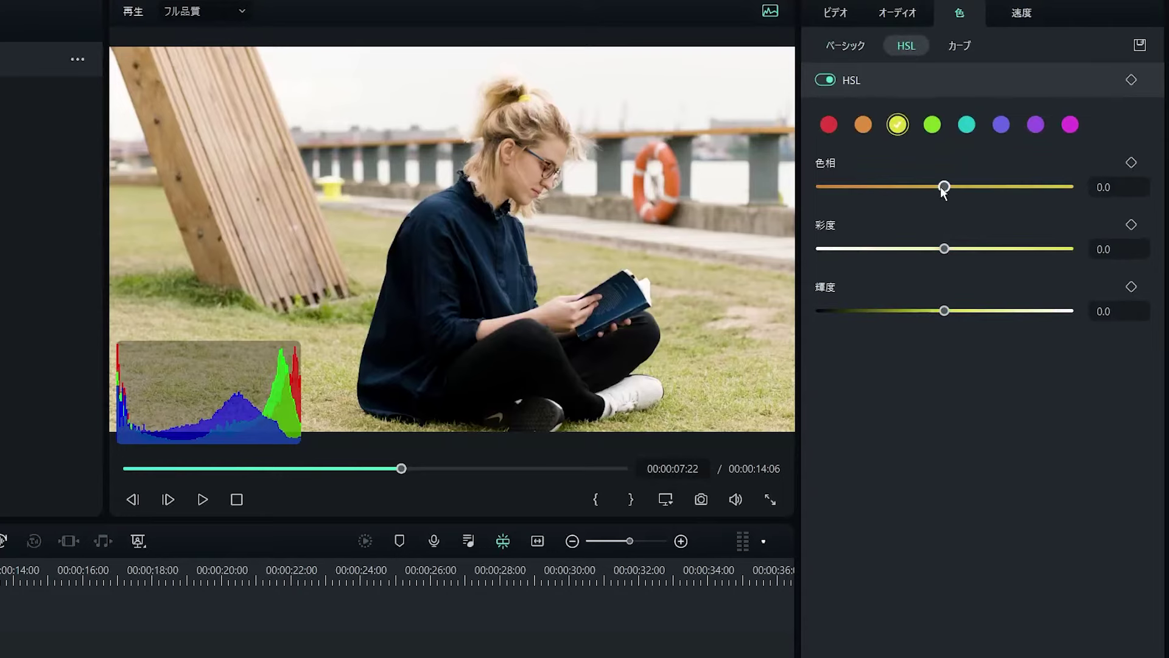
pyautogui.moveTo(944, 187); pyautogui.dragTo(870, 186)
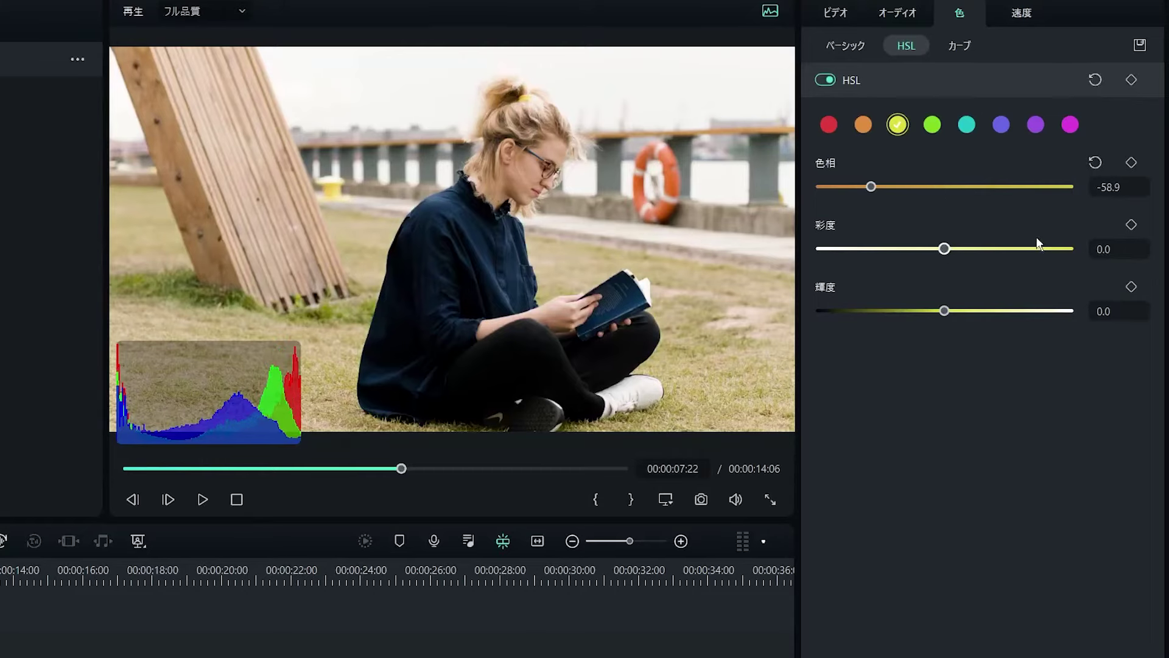
pyautogui.moveTo(944, 248); pyautogui.dragTo(1020, 249)
pyautogui.moveTo(944, 310); pyautogui.dragTo(913, 310)
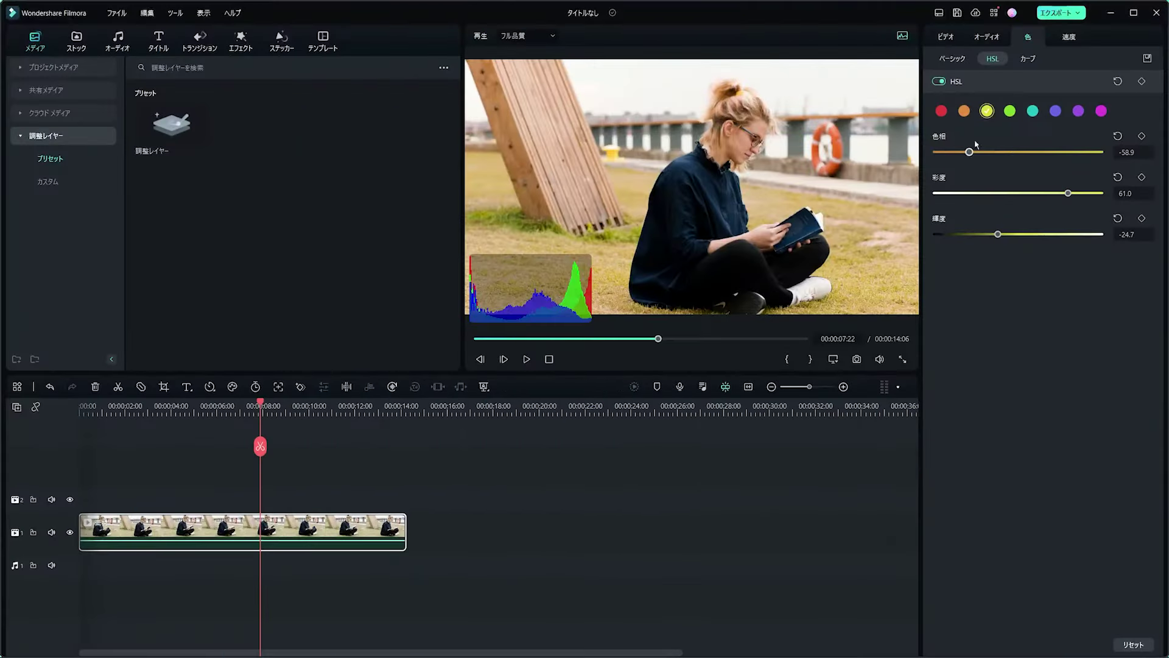
# Step: Try a three-point S-shaped luminance curve by raising the highlights and lowering the shadows, and reset the curve
pyautogui.click(1028, 59)
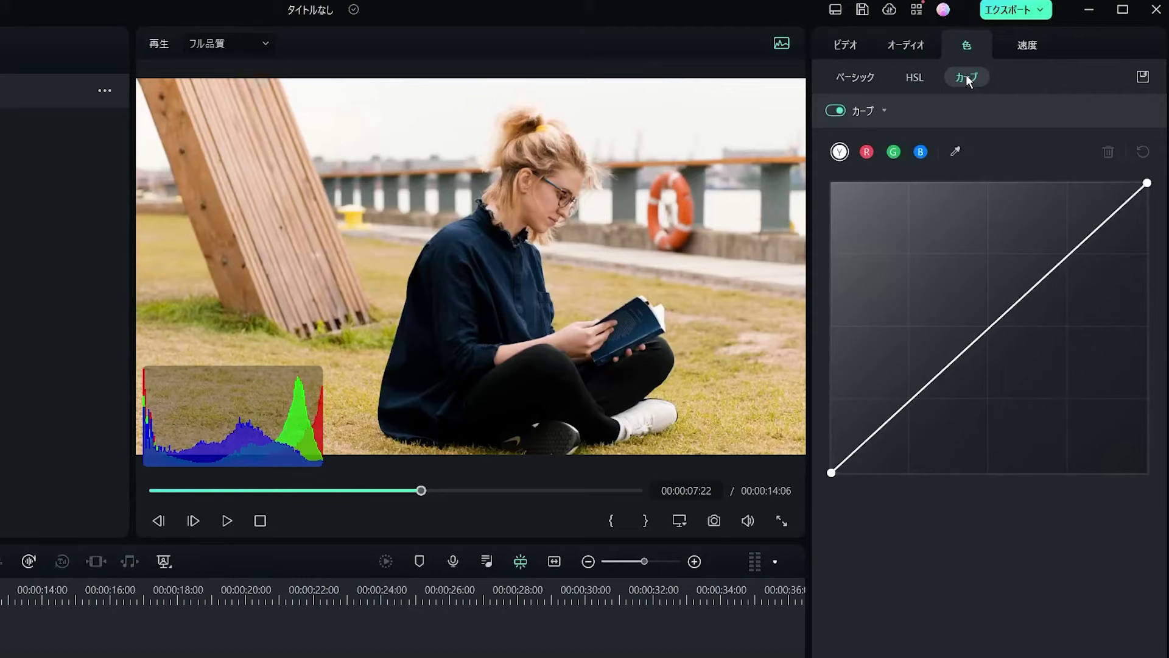
pyautogui.click(1091, 232)
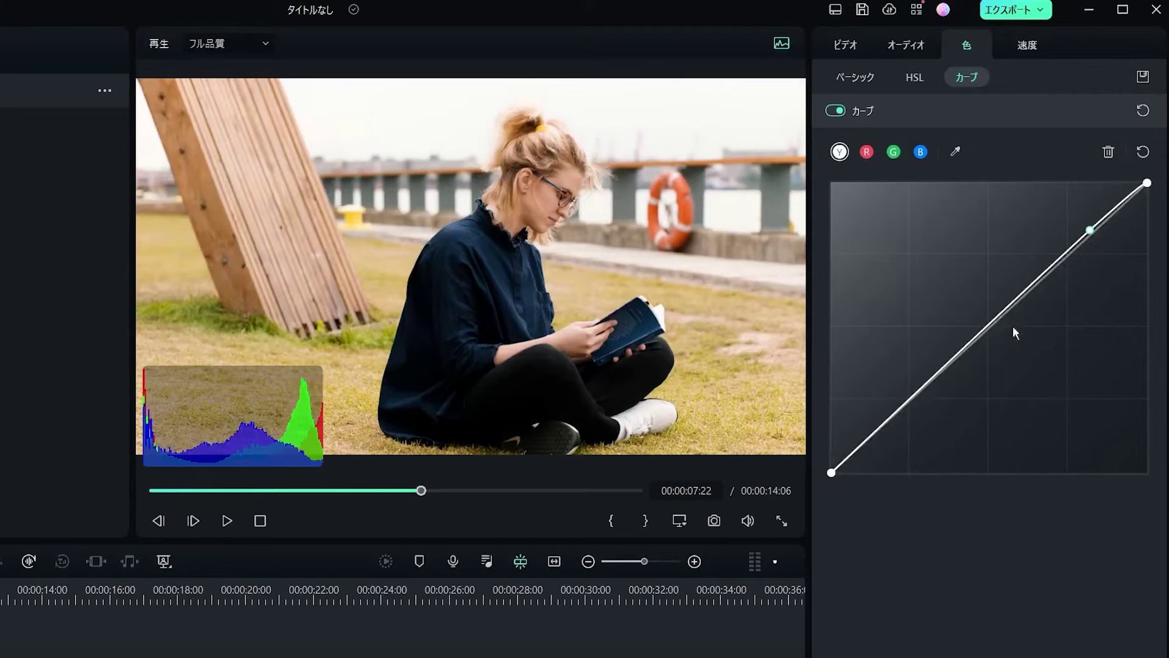
pyautogui.click(990, 324)
pyautogui.click(909, 400)
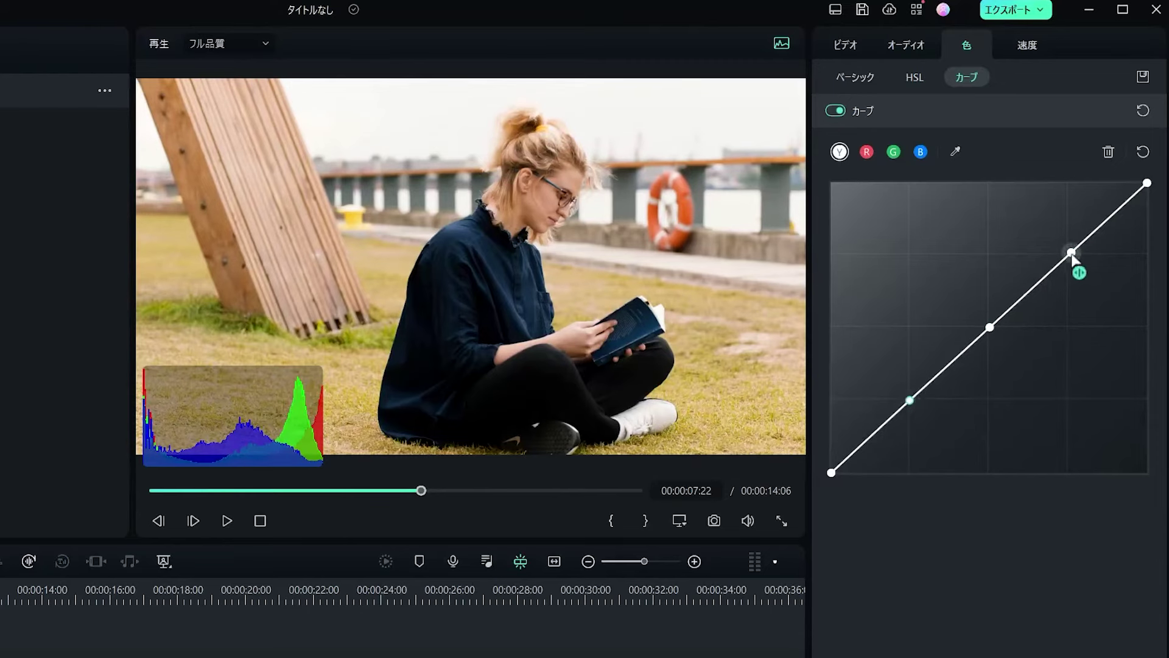
pyautogui.moveTo(1071, 254); pyautogui.dragTo(1061, 250)
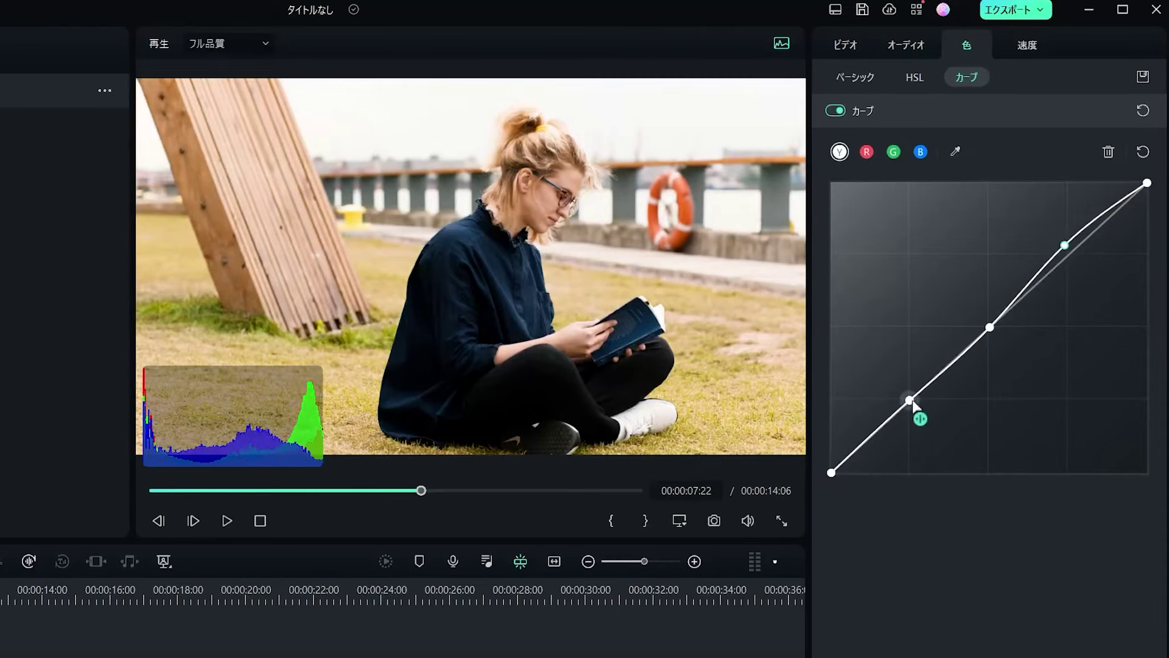
pyautogui.moveTo(910, 400); pyautogui.dragTo(917, 407)
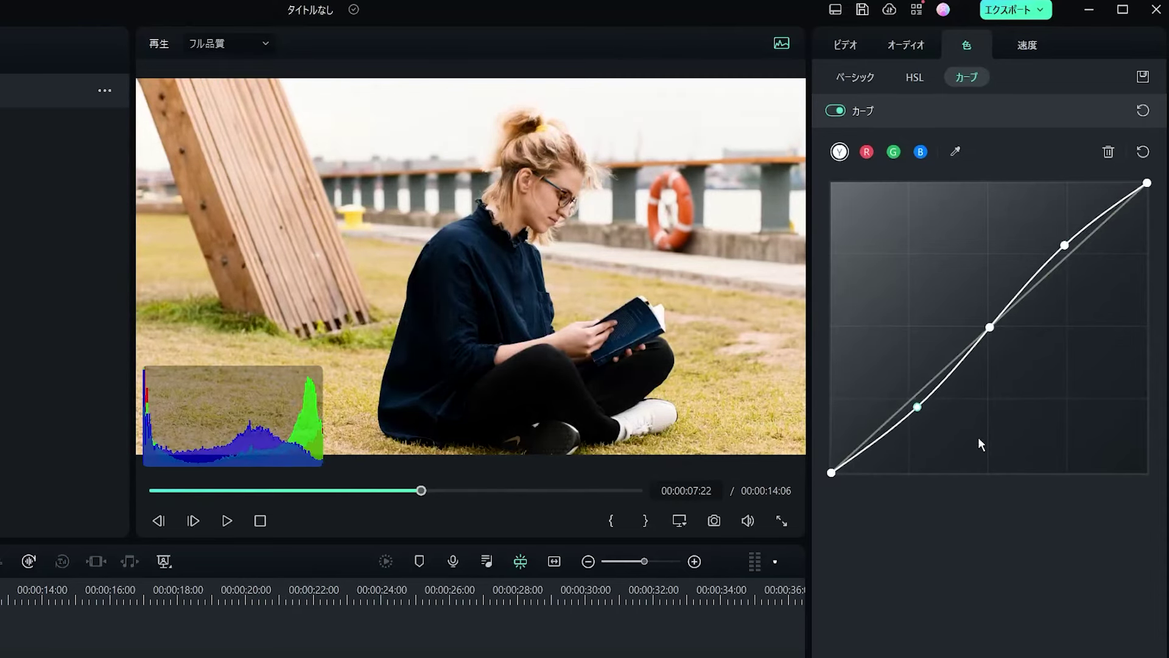
pyautogui.click(1143, 151)
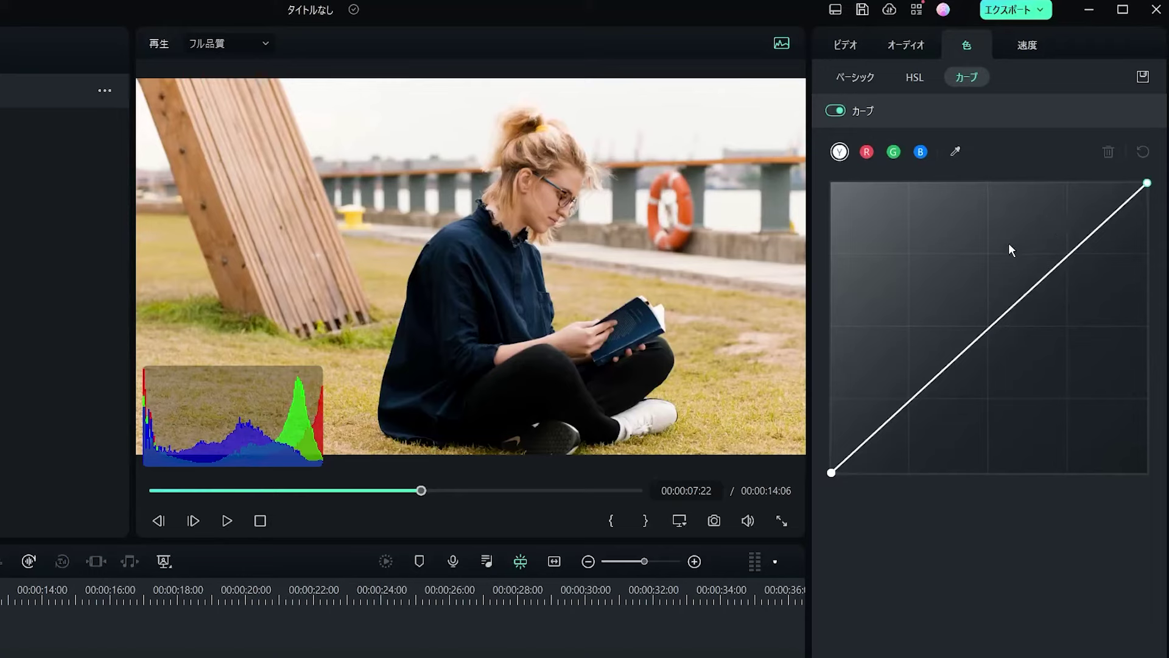
# Step: Shape the red channel curve into an S with three points and adjust the upper part of the blue channel curve
pyautogui.click(866, 152)
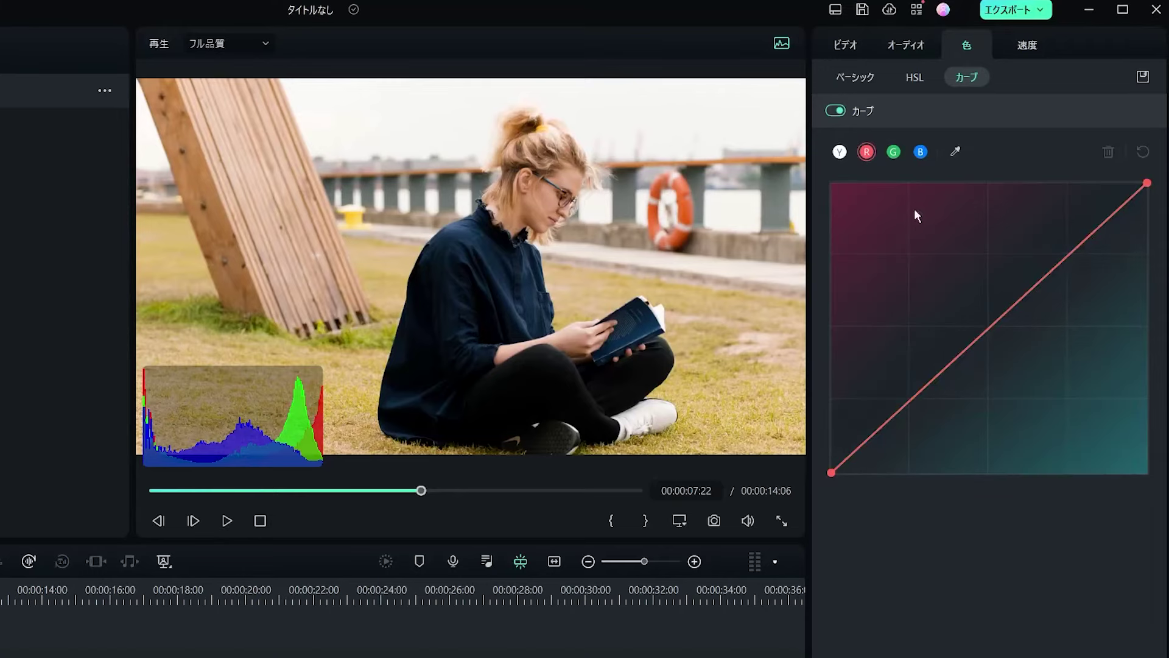
pyautogui.click(1081, 245)
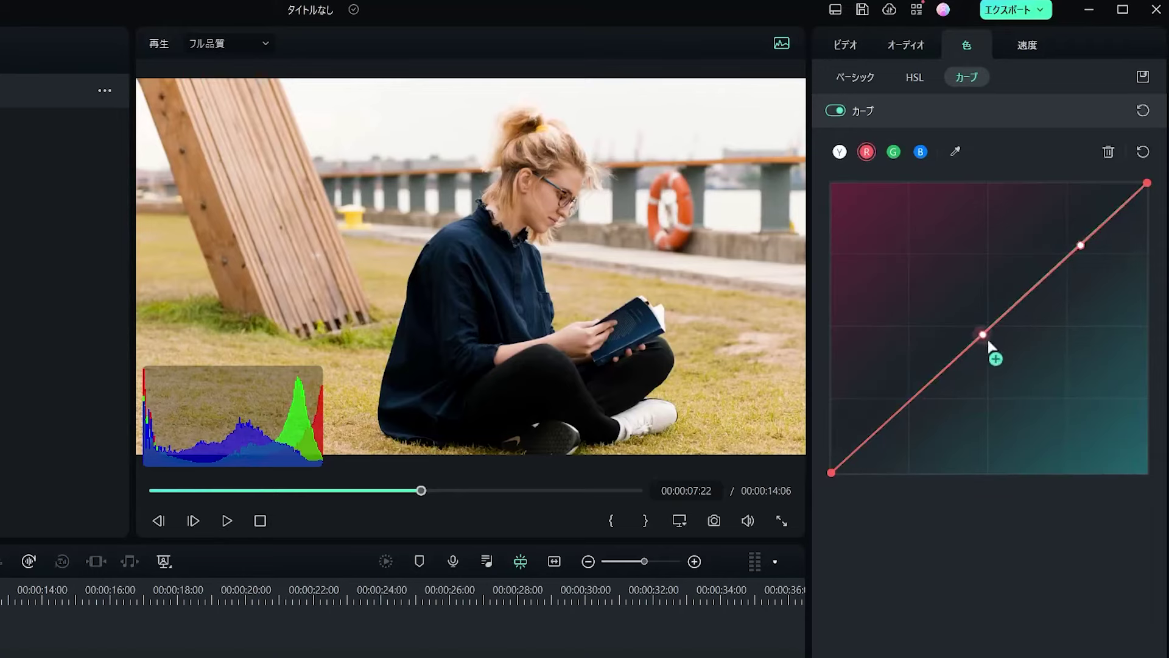
pyautogui.click(910, 399)
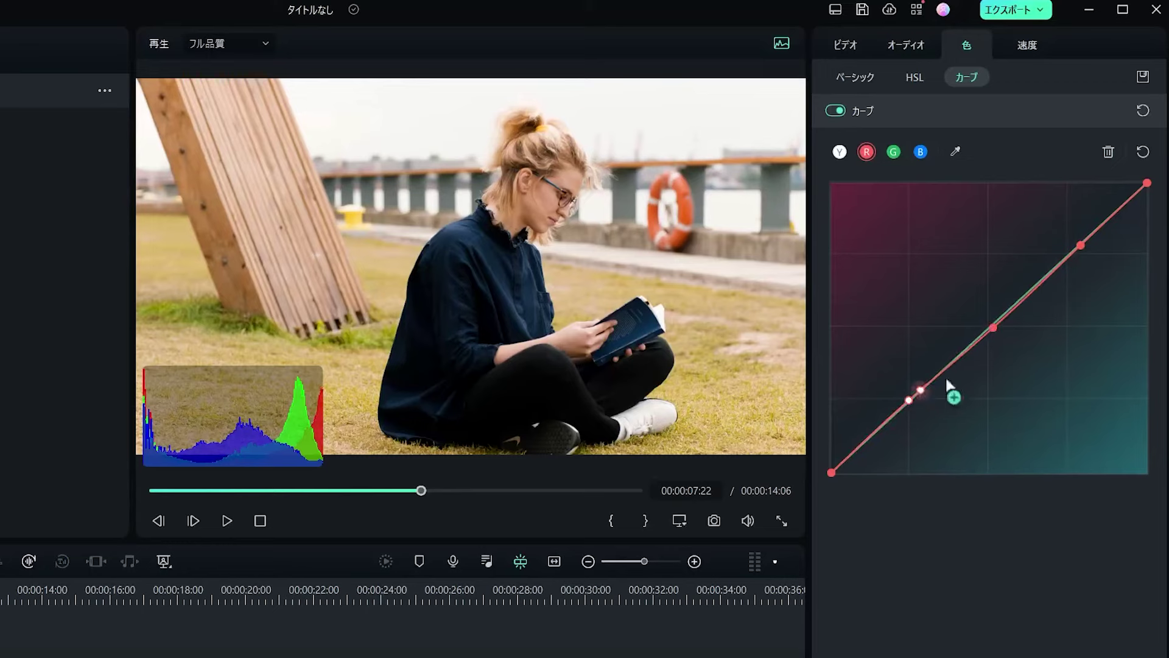
pyautogui.moveTo(1075, 247)
pyautogui.mouseDown()
pyautogui.moveTo(1050, 229)
pyautogui.moveTo(1064, 232)
pyautogui.mouseUp()
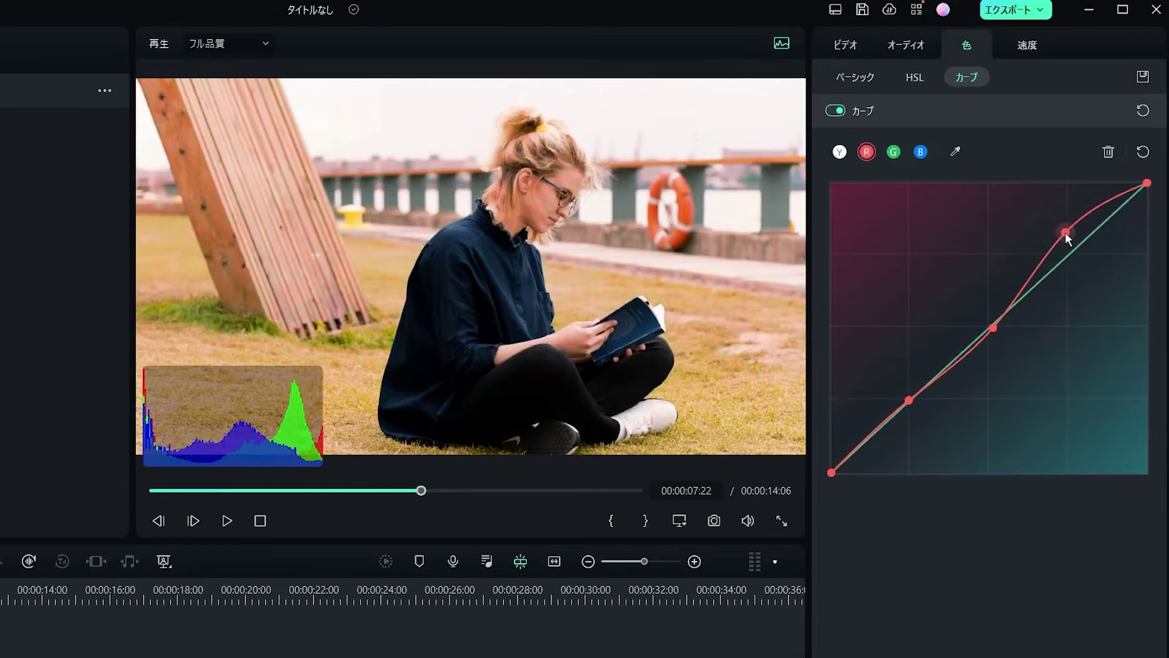
pyautogui.moveTo(993, 330)
pyautogui.mouseDown()
pyautogui.moveTo(986, 324)
pyautogui.moveTo(1012, 339)
pyautogui.moveTo(996, 334)
pyautogui.mouseUp()
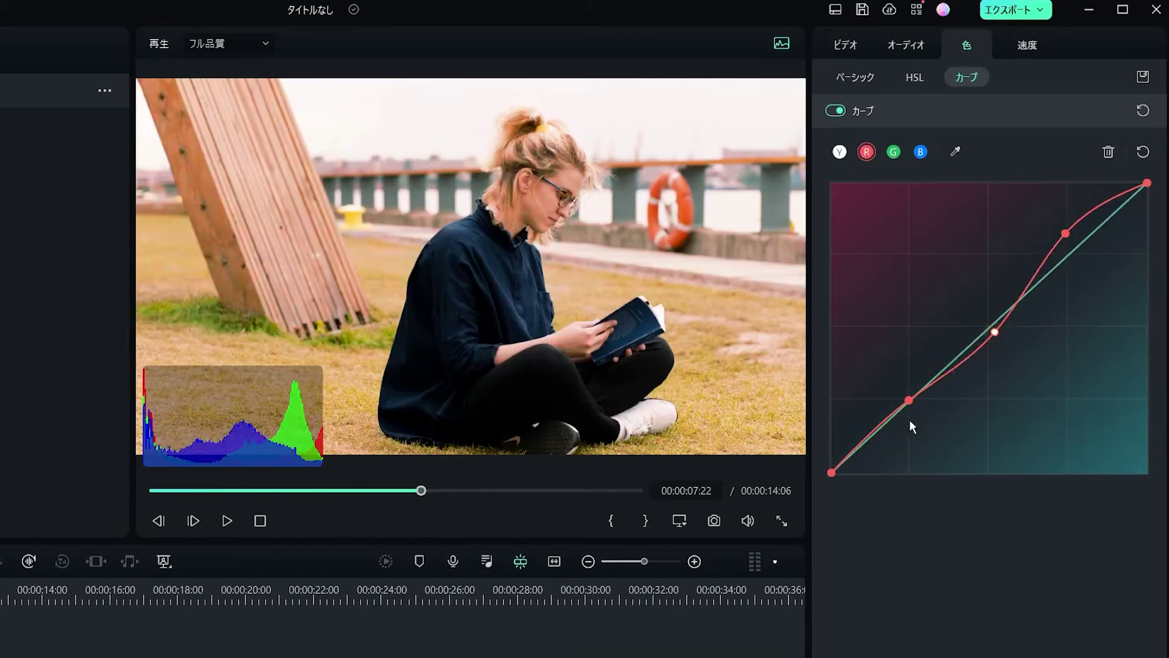
pyautogui.moveTo(909, 405)
pyautogui.mouseDown()
pyautogui.moveTo(927, 432)
pyautogui.moveTo(892, 436)
pyautogui.moveTo(919, 421)
pyautogui.mouseUp()
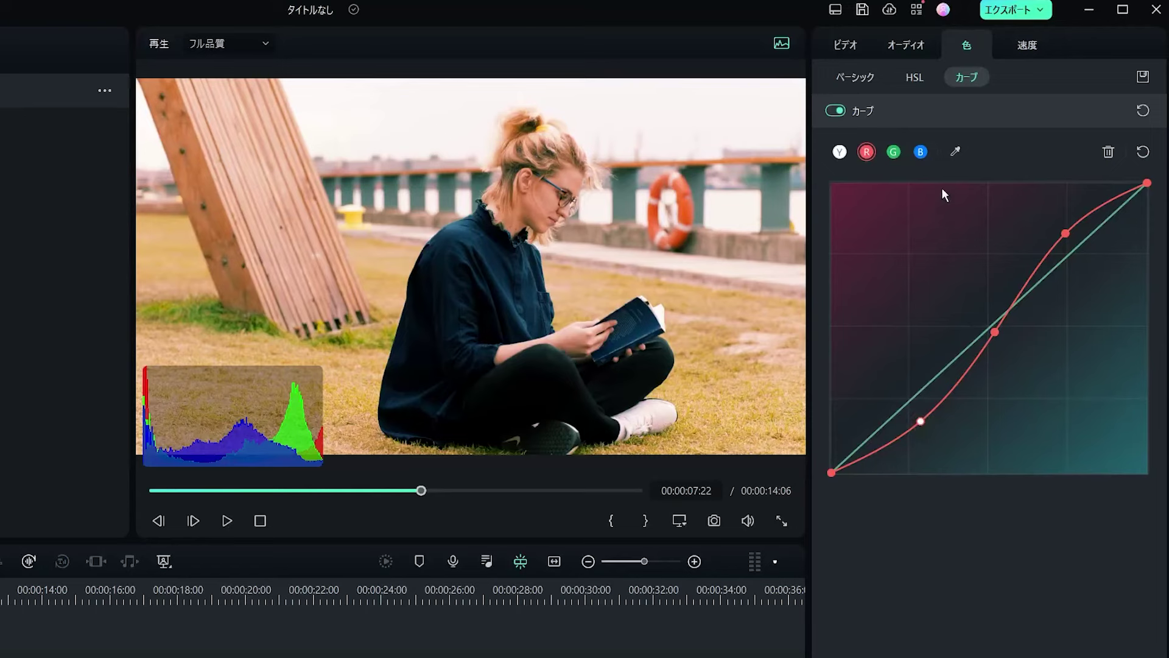
pyautogui.click(919, 152)
pyautogui.moveTo(1069, 254)
pyautogui.mouseDown()
pyautogui.moveTo(1046, 246)
pyautogui.moveTo(1056, 261)
pyautogui.mouseUp()
# Step: Expand the basic color preset gallery and filter it to the 3D LUT presets
pyautogui.click(855, 77)
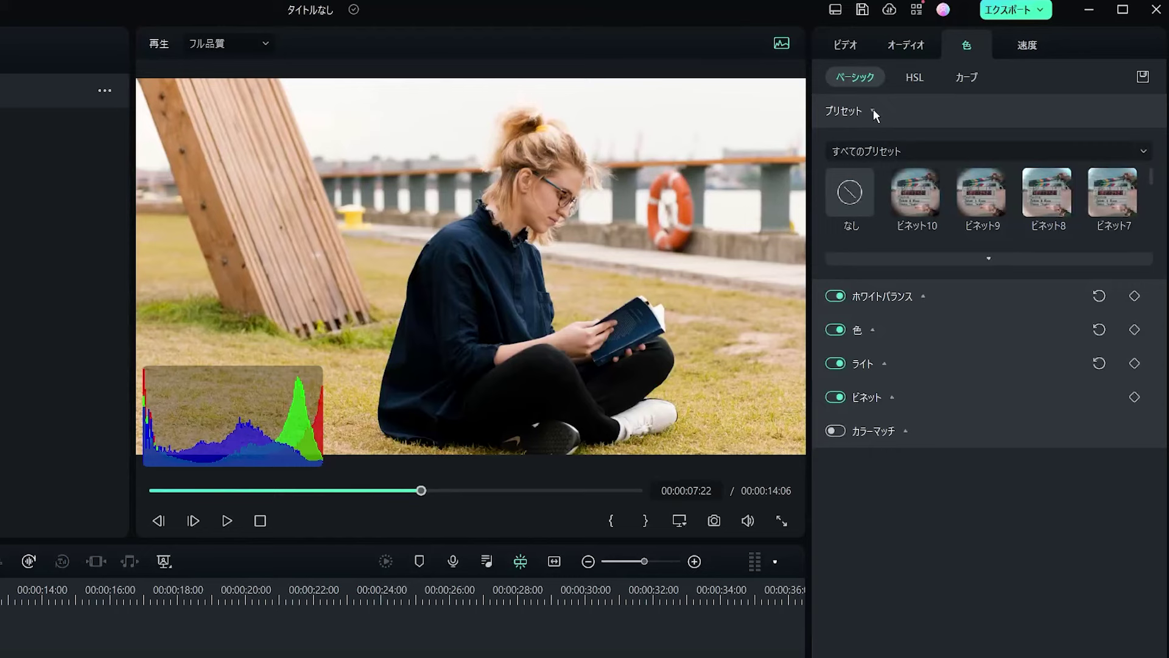
pyautogui.click(988, 258)
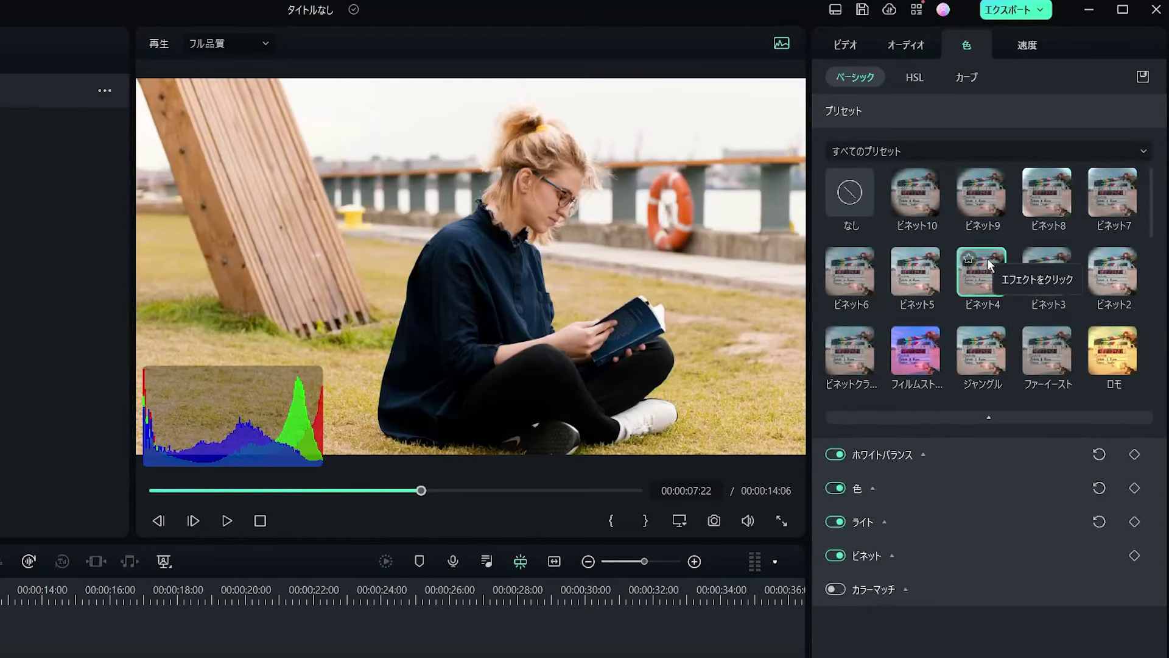
pyautogui.click(1048, 153)
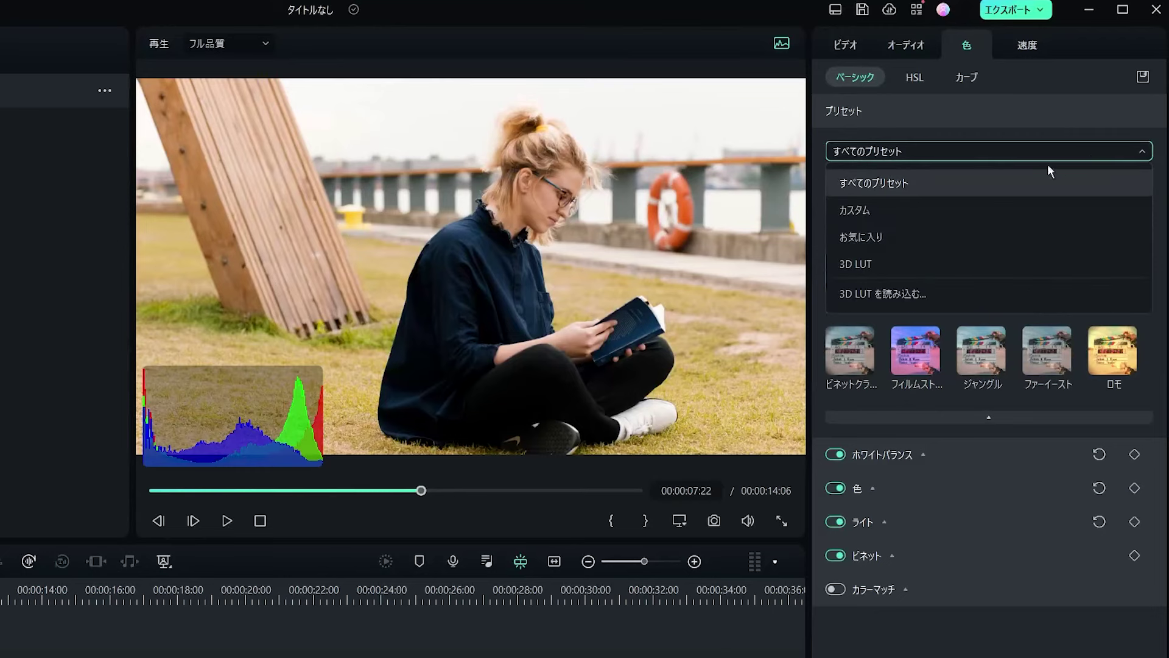
pyautogui.click(1002, 266)
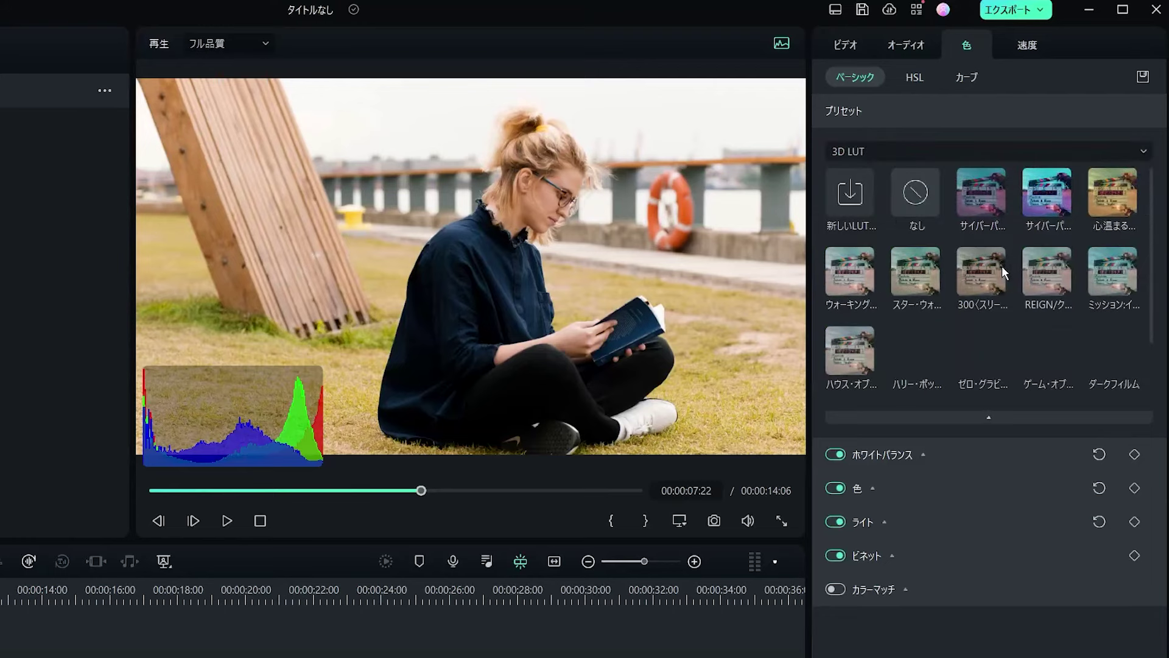
# Step: Try both サイバーパ… LUTs, 心温まる… and ウォーキング… on the clip, and apply the スター・ウォ… LUT
pyautogui.click(978, 202)
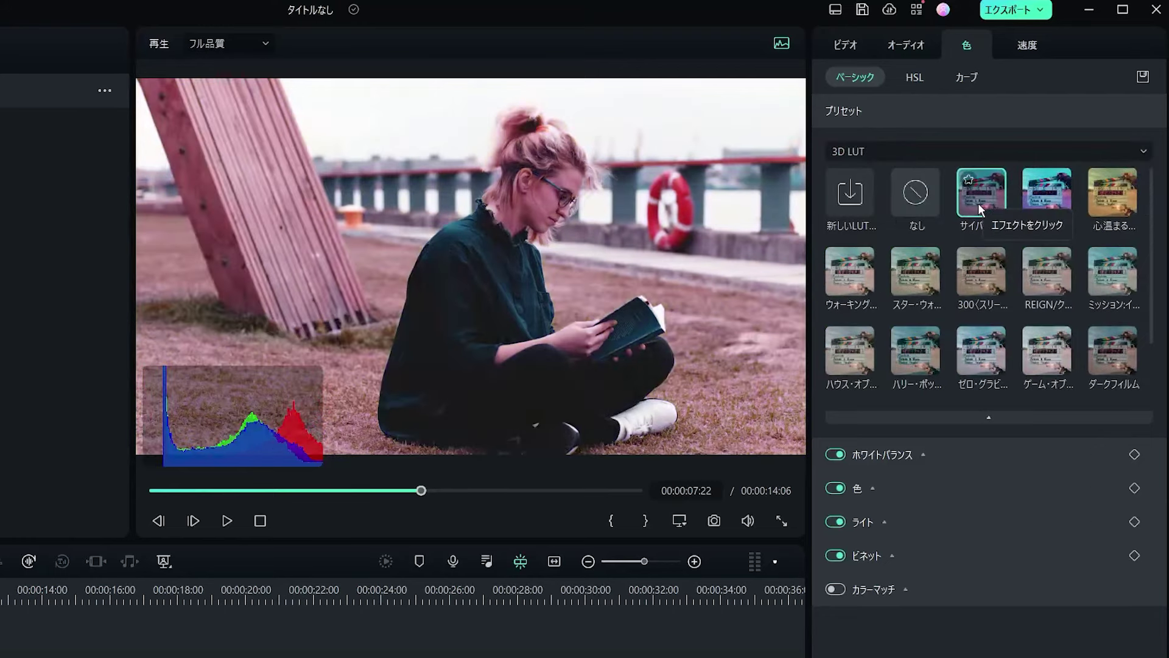
pyautogui.click(1027, 207)
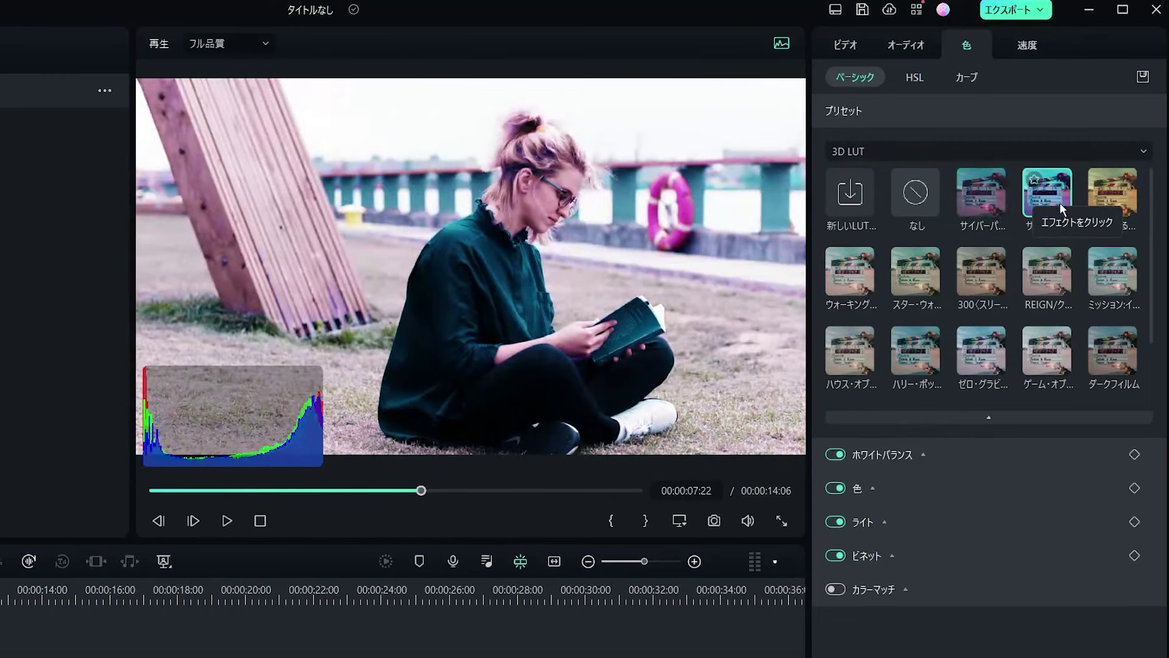
pyautogui.click(1097, 195)
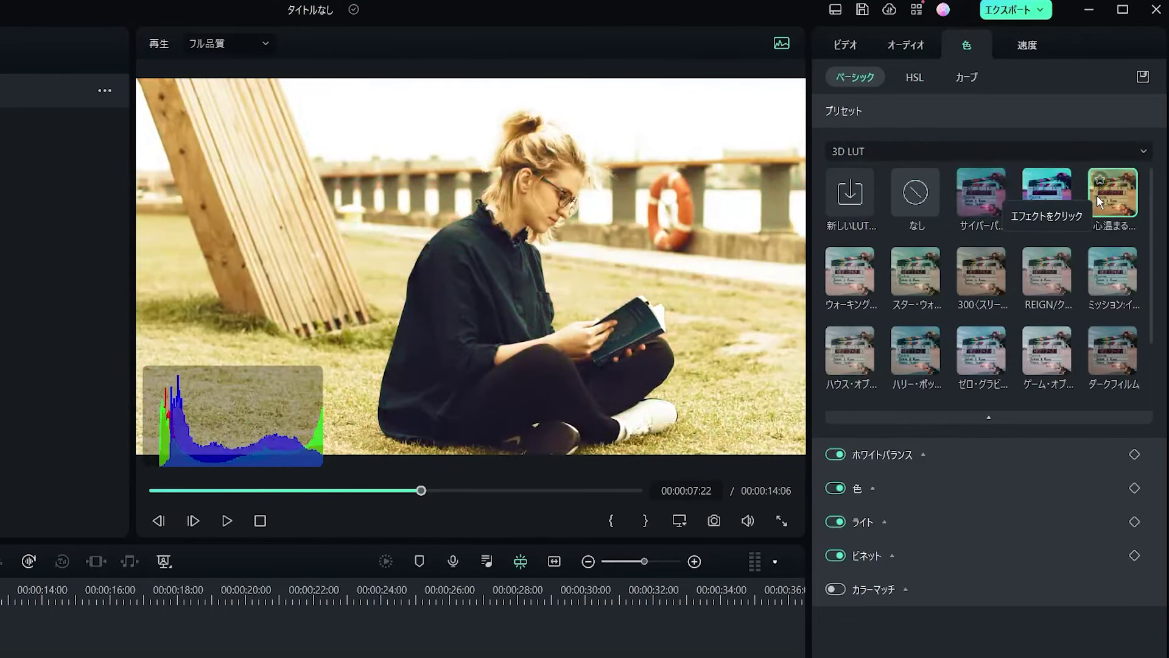
pyautogui.click(870, 295)
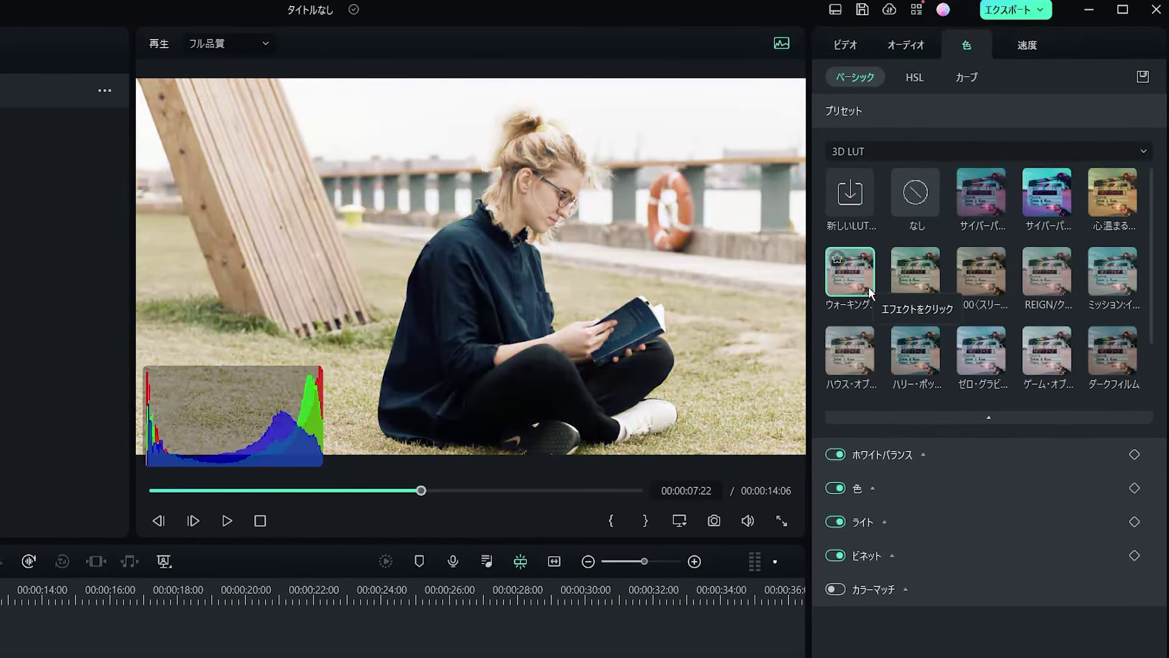
pyautogui.click(918, 283)
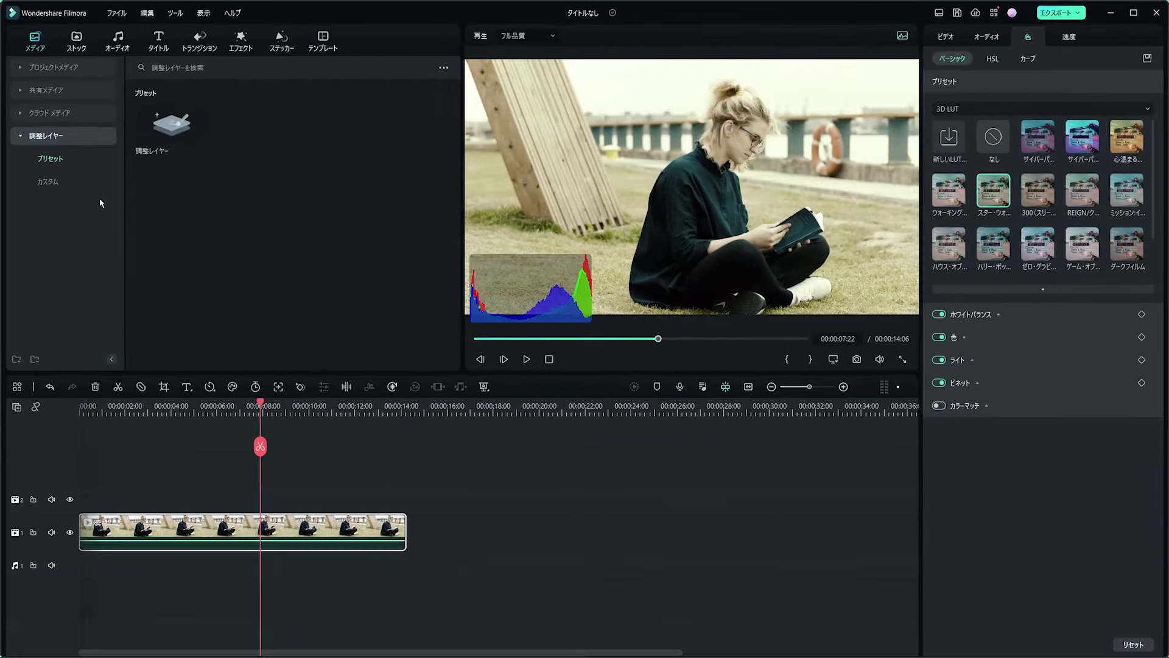
# Step: Open the custom (カスタム) adjustment layers in the media library
pyautogui.click(49, 182)
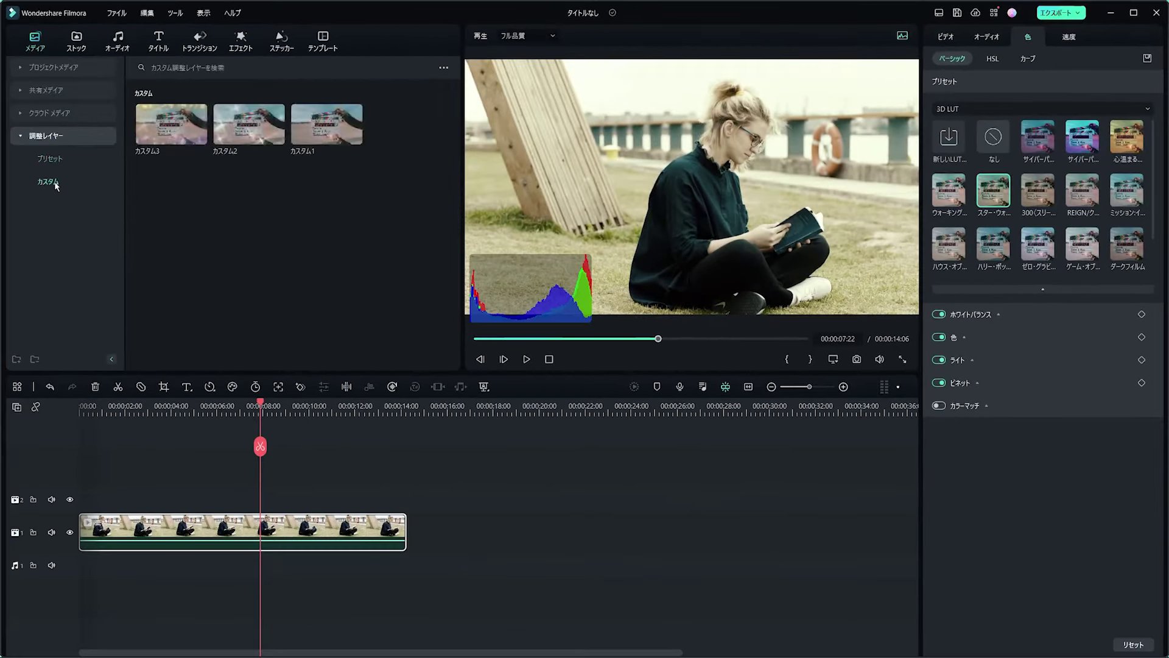